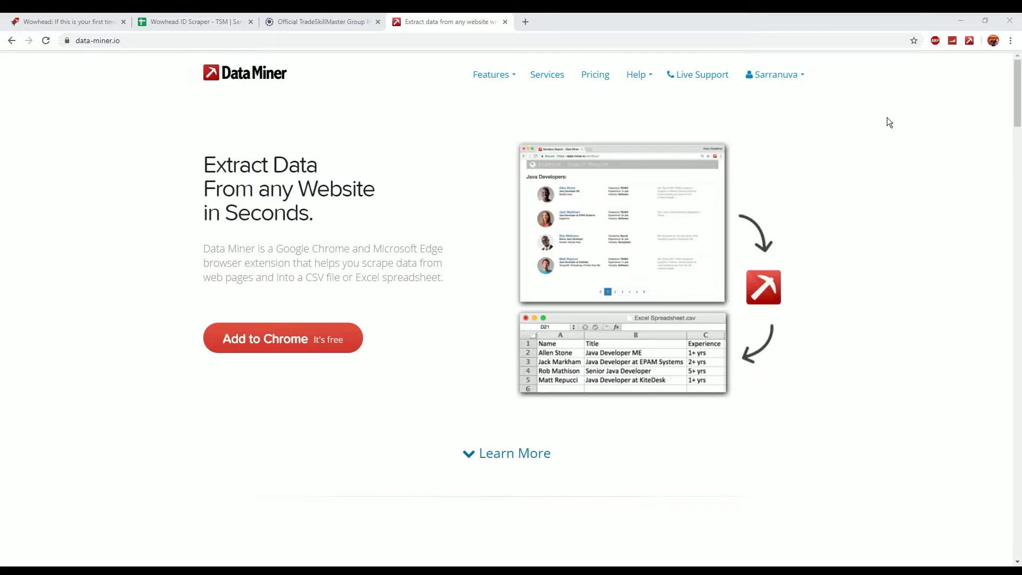
In Wowhead, open the Mounts item listing from Database > Items > Quick Links
{"action": "left_click", "coordinate": [51, 20]}
{"action": "mouse_move", "coordinate": [143, 91]}
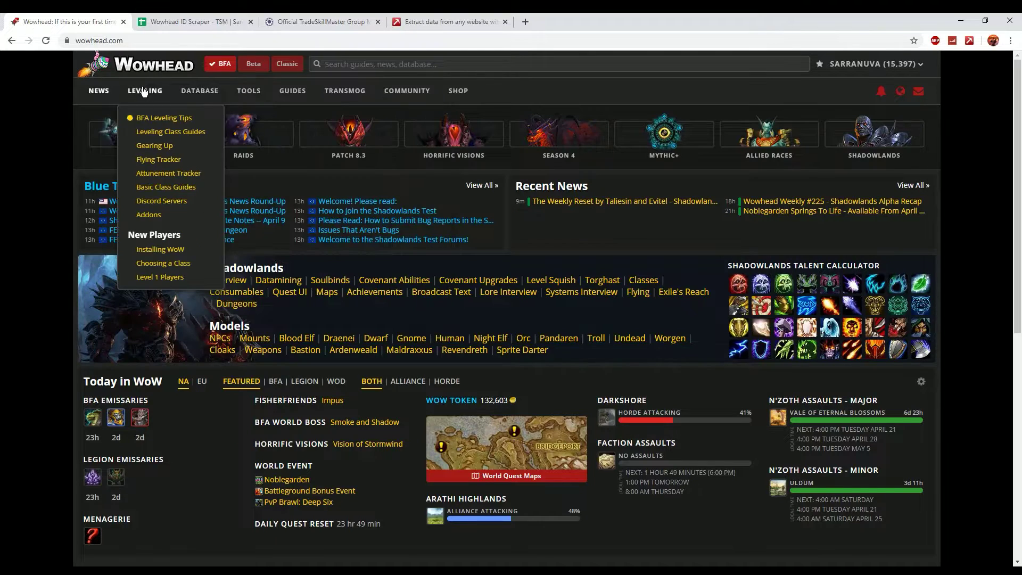
{"action": "mouse_move", "coordinate": [200, 91]}
{"action": "mouse_move", "coordinate": [194, 146]}
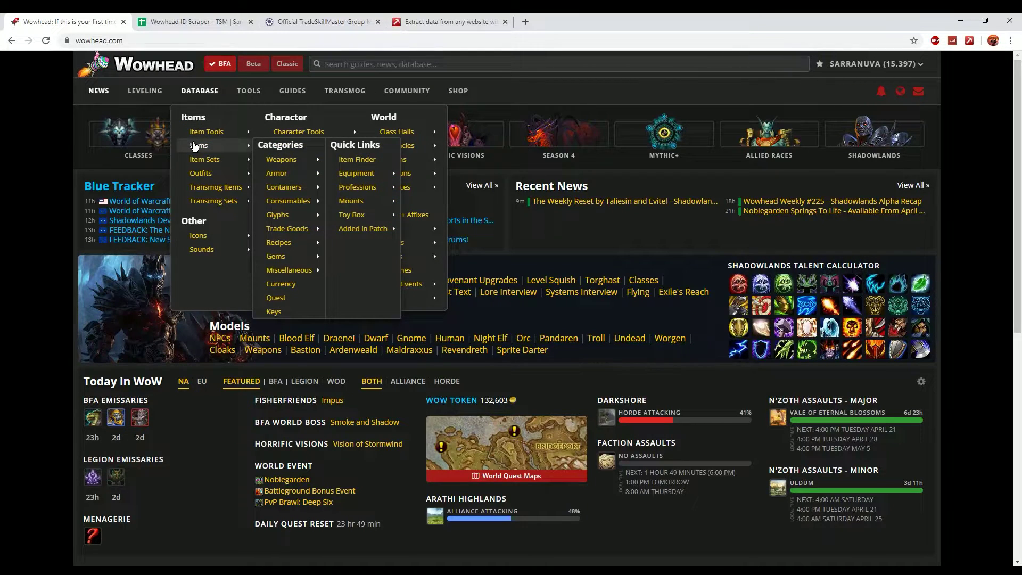
{"action": "mouse_move", "coordinate": [288, 200]}
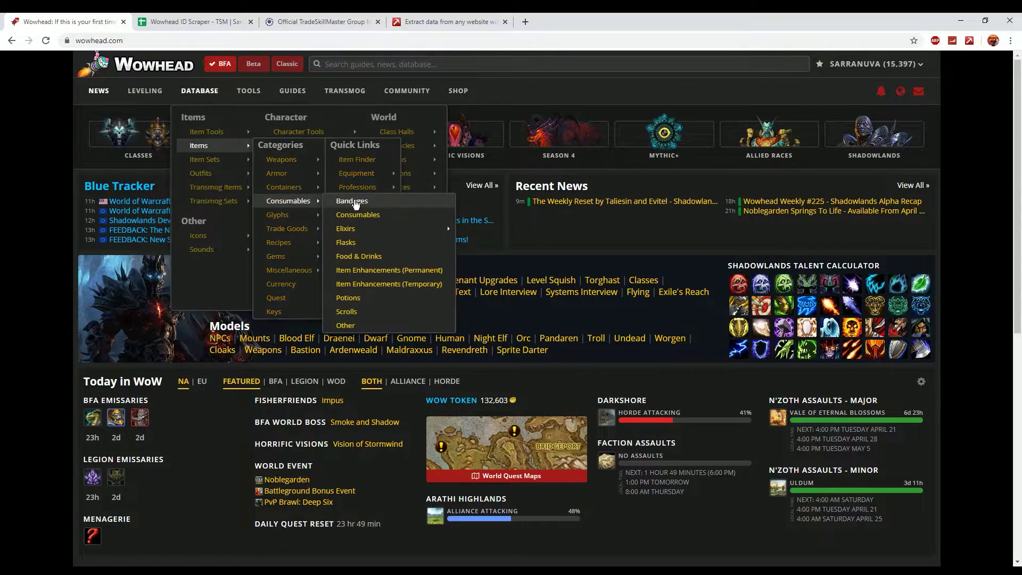
{"action": "mouse_move", "coordinate": [348, 202]}
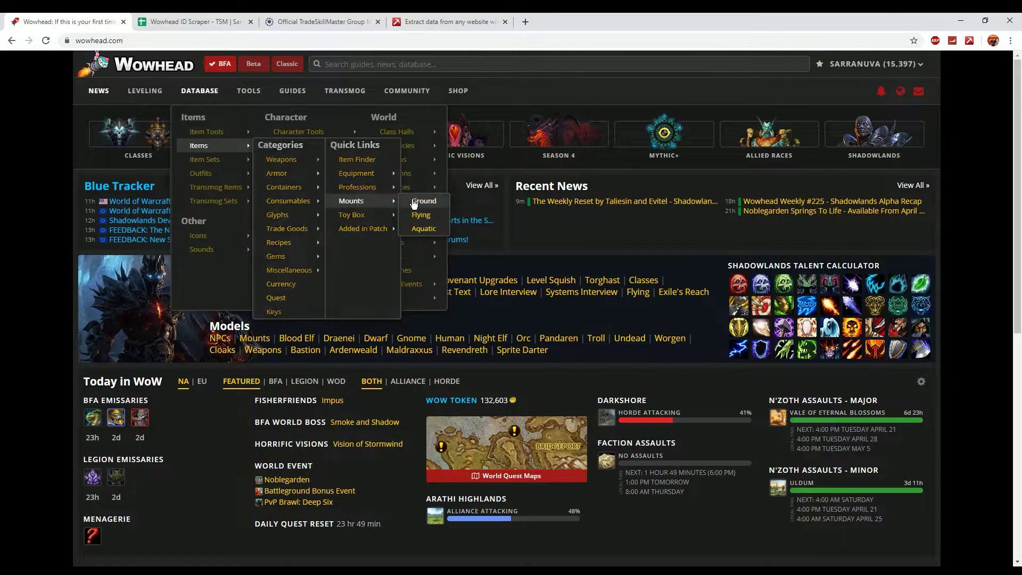
{"action": "left_click", "coordinate": [353, 202]}
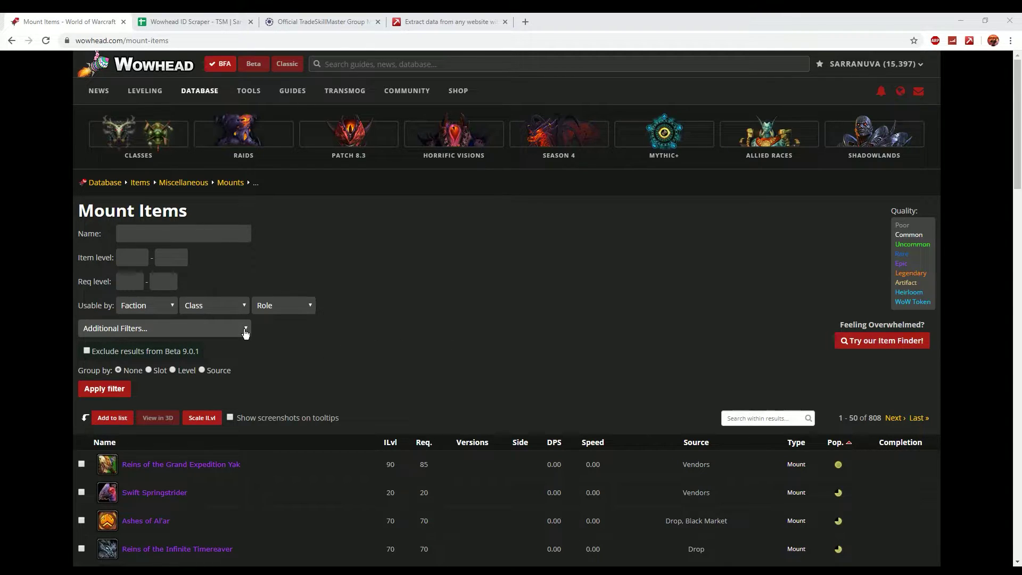
Filter mounts to Available to players = Yes and Binds when picked up = No, excluding Beta 9.0.1
{"action": "left_click", "coordinate": [142, 361]}
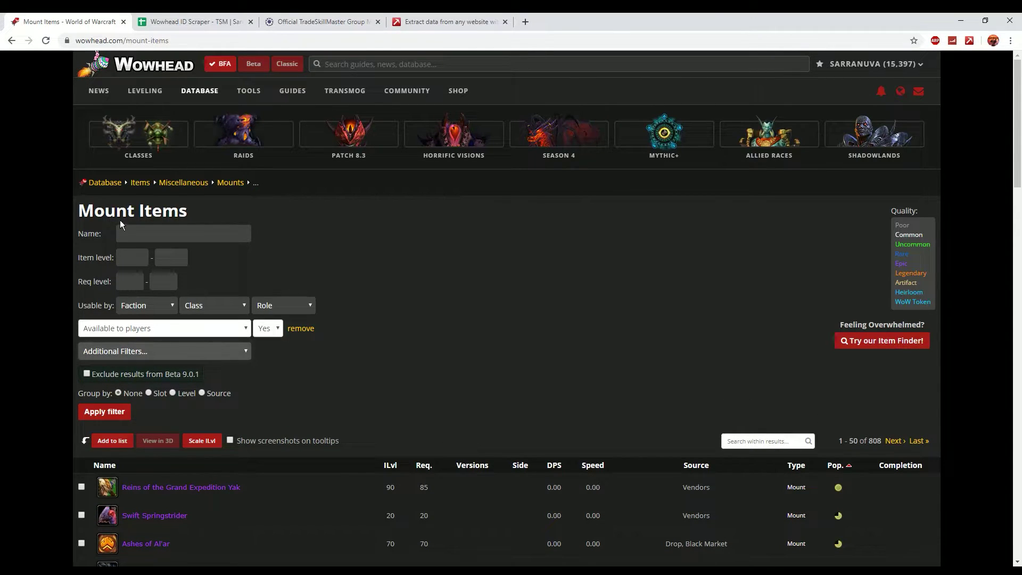
{"action": "left_click", "coordinate": [213, 351]}
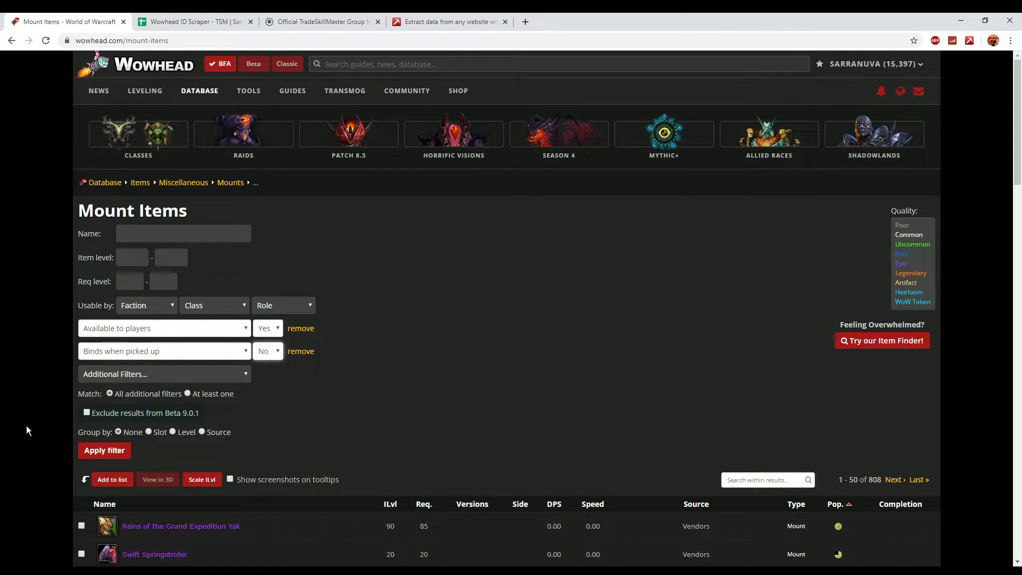
{"action": "left_click", "coordinate": [87, 413]}
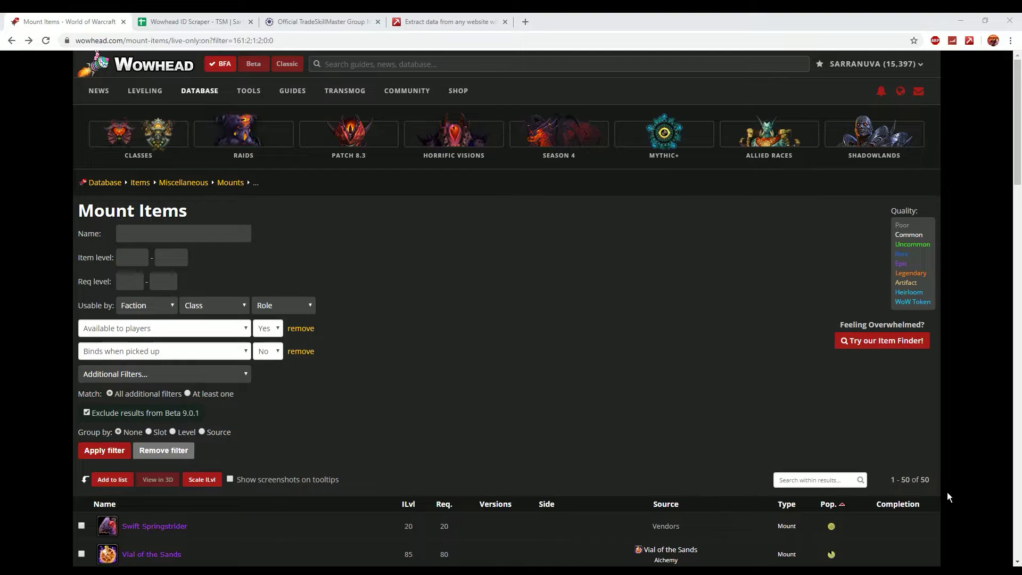
{"action": "scroll", "coordinate": [311, 452], "scroll_direction": "down", "scroll_amount": 1}
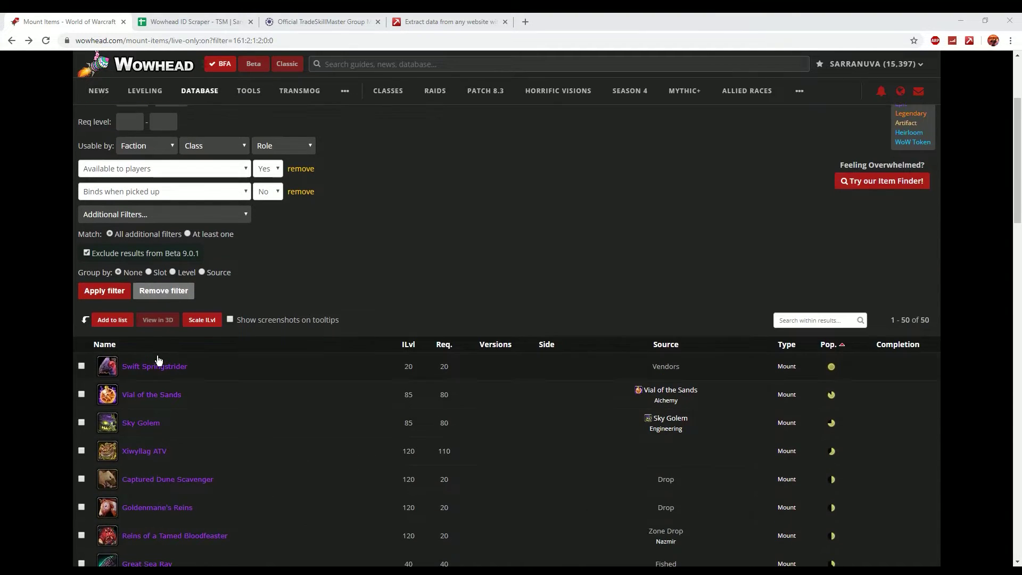
{"action": "mouse_move", "coordinate": [143, 424]}
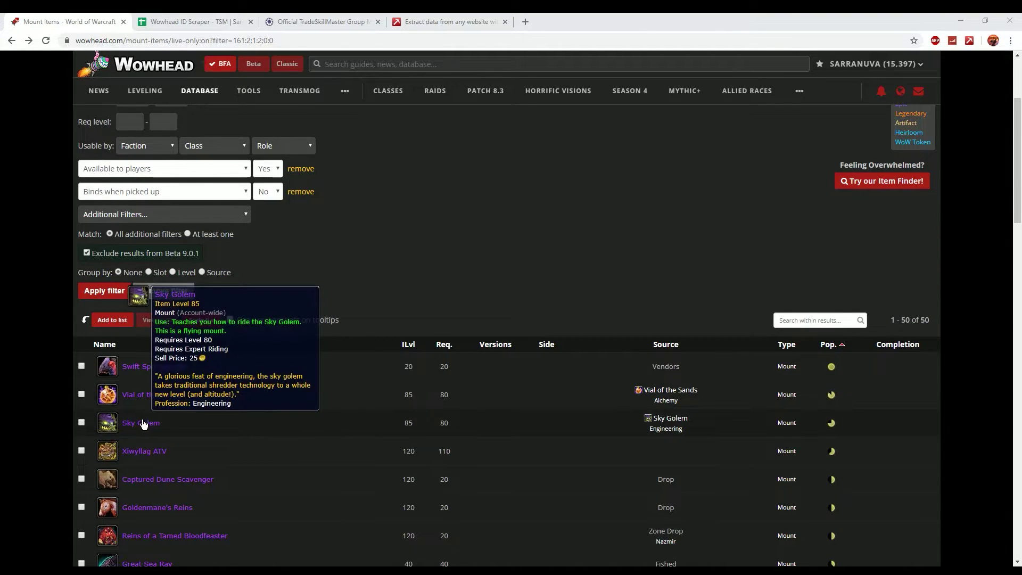
{"action": "mouse_move", "coordinate": [143, 452]}
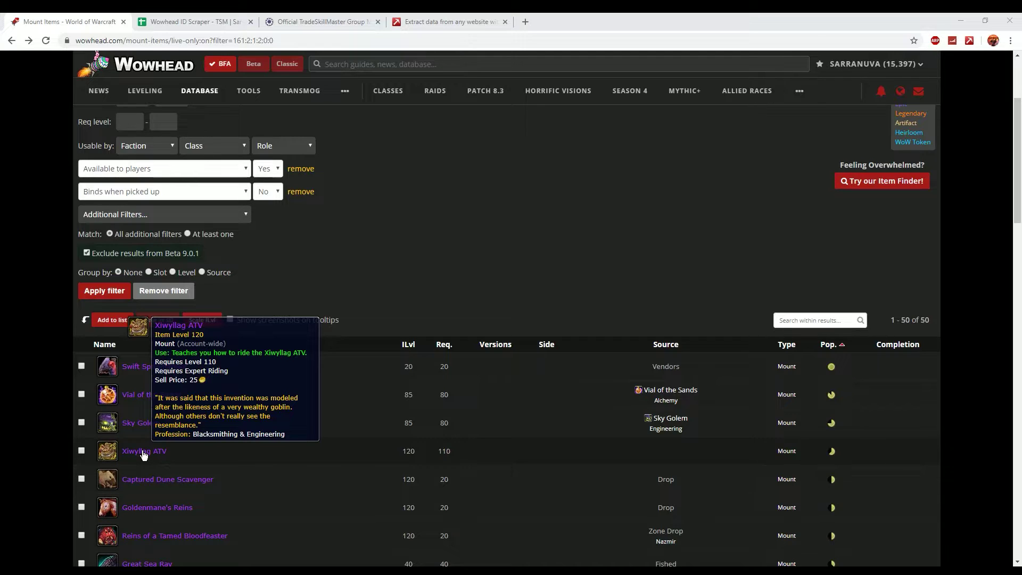
{"action": "scroll", "coordinate": [647, 275], "scroll_direction": "up", "scroll_amount": 3}
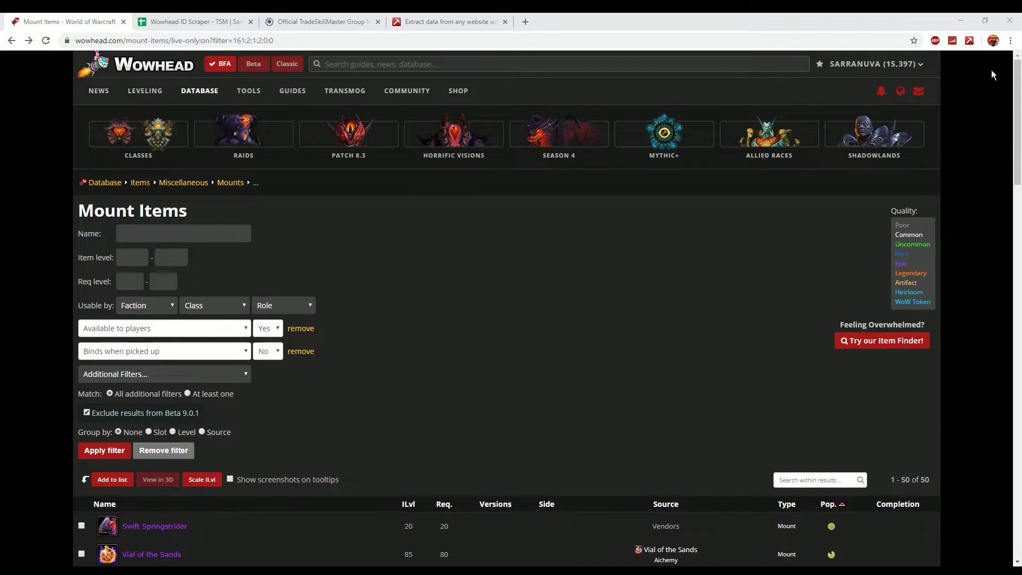
{"action": "left_click", "coordinate": [969, 40]}
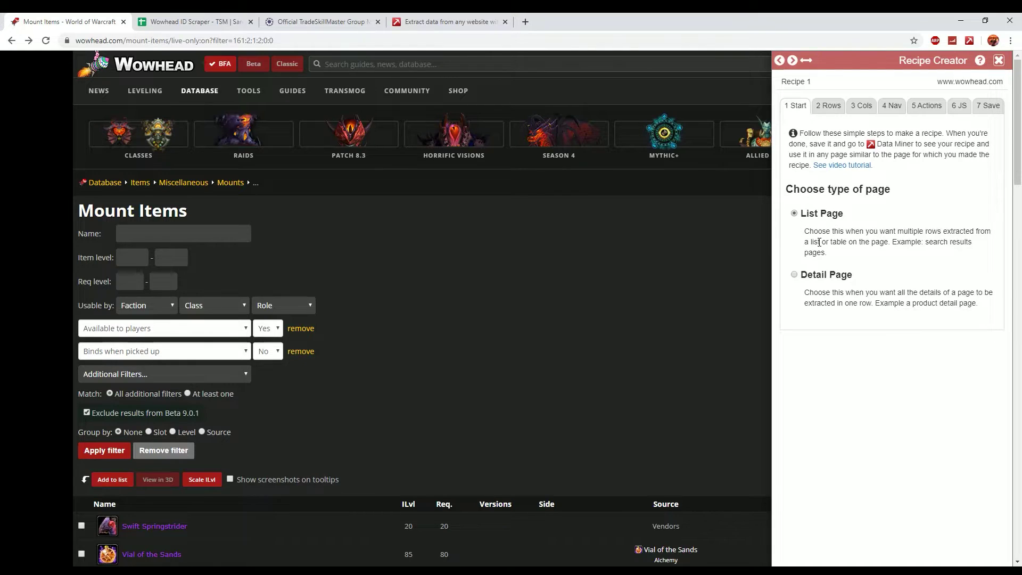
Advance the List Page recipe to its Rows step
{"action": "left_click", "coordinate": [832, 104]}
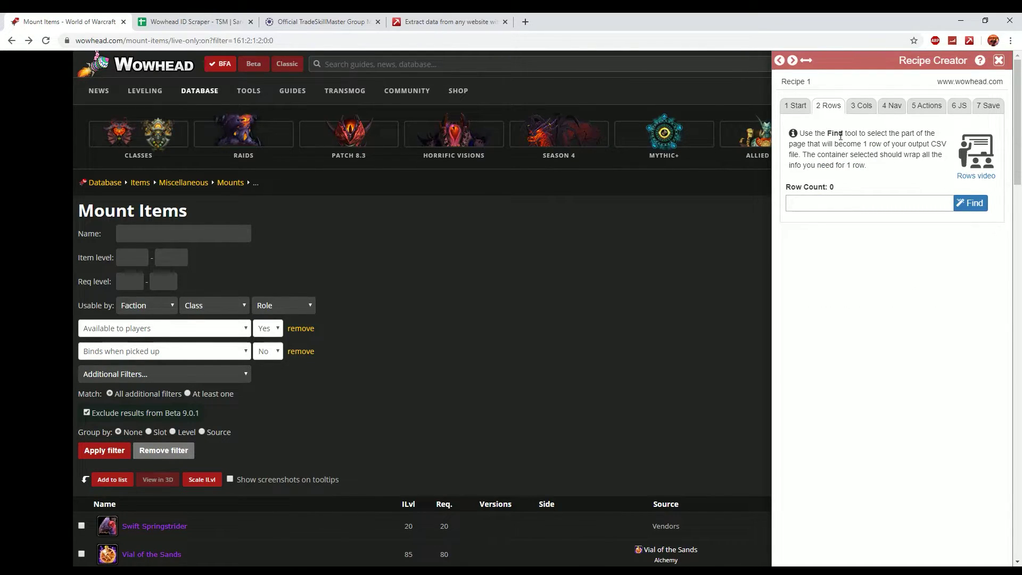
Set the row selector to the a.listview-cleartext mount-name links, confirming 50 rows
{"action": "left_click", "coordinate": [976, 205]}
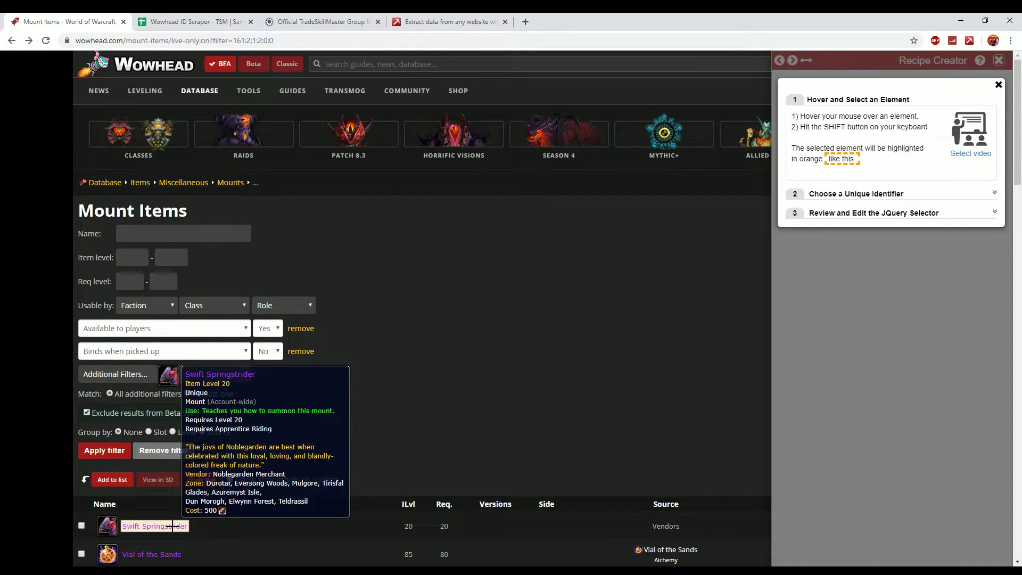
{"action": "key", "text": "shift"}
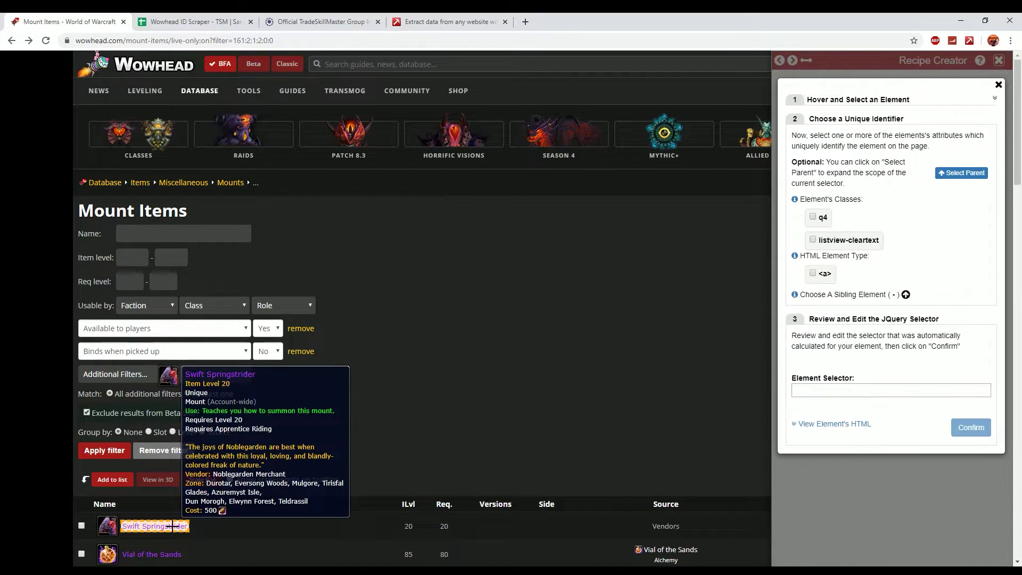
{"action": "left_click", "coordinate": [812, 239]}
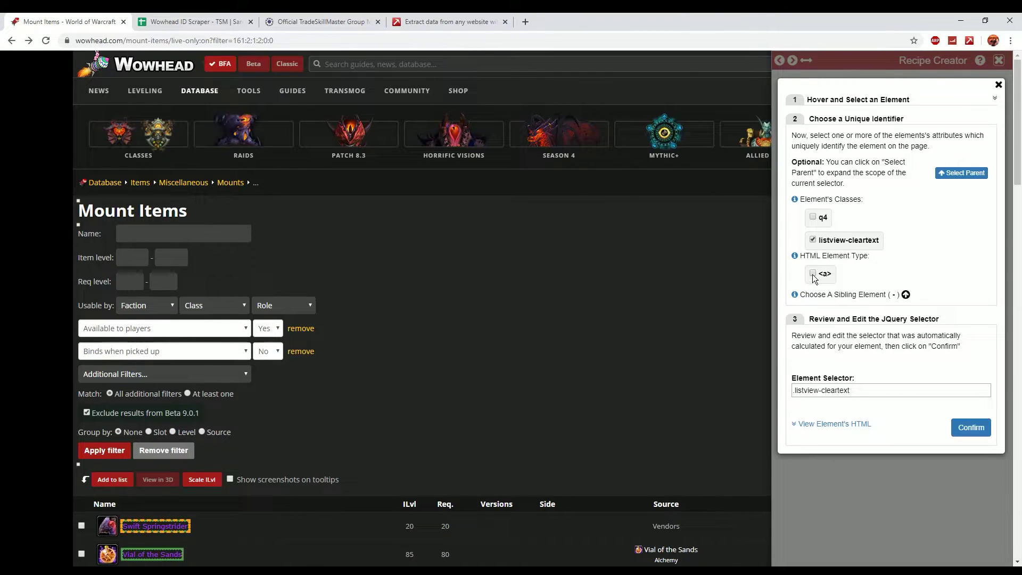
{"action": "left_click", "coordinate": [812, 273]}
{"action": "scroll", "coordinate": [513, 316], "scroll_direction": "down", "scroll_amount": 4}
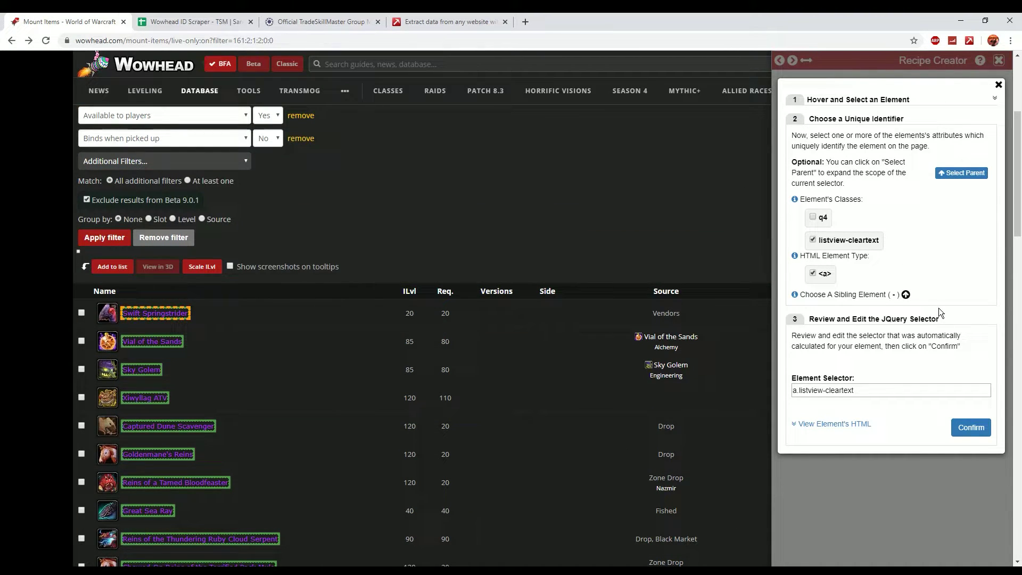
{"action": "left_click", "coordinate": [979, 428]}
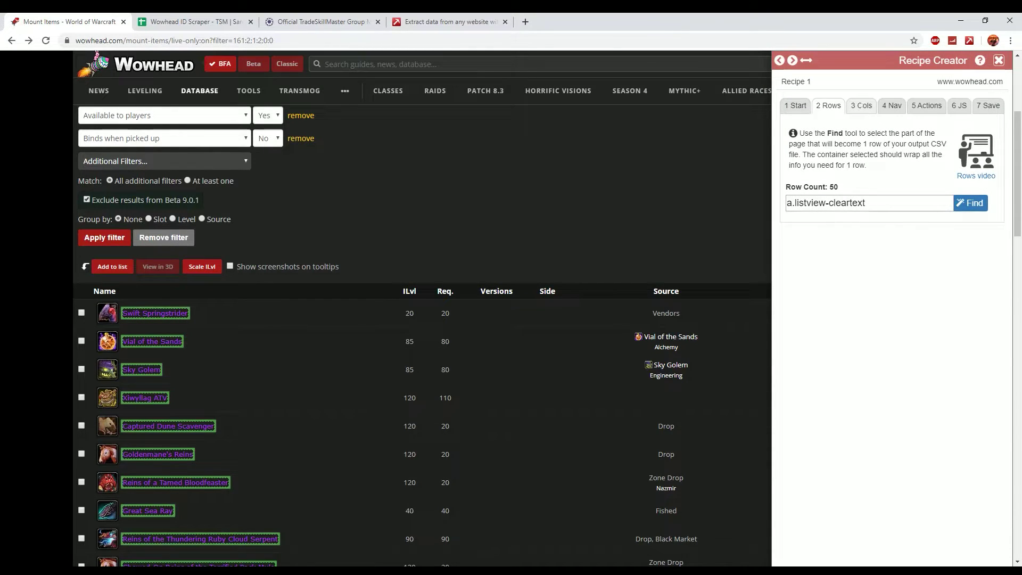
Rename the recipe's first column to Name
{"action": "left_click", "coordinate": [861, 106]}
{"action": "left_click_drag", "start_coordinate": [862, 214], "coordinate": [806, 213]}
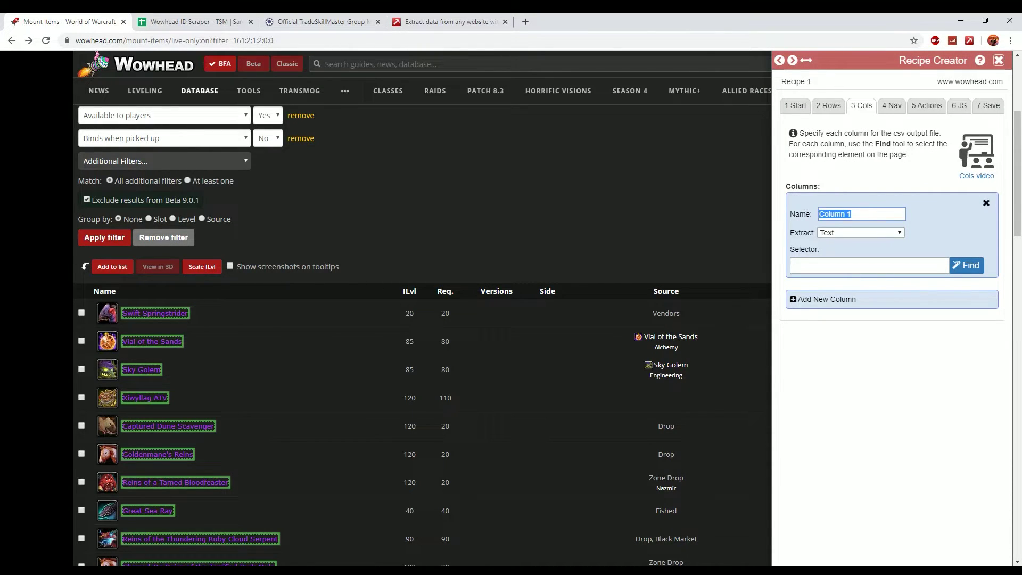
{"action": "type", "text": "Name"}
{"action": "left_click", "coordinate": [840, 234]}
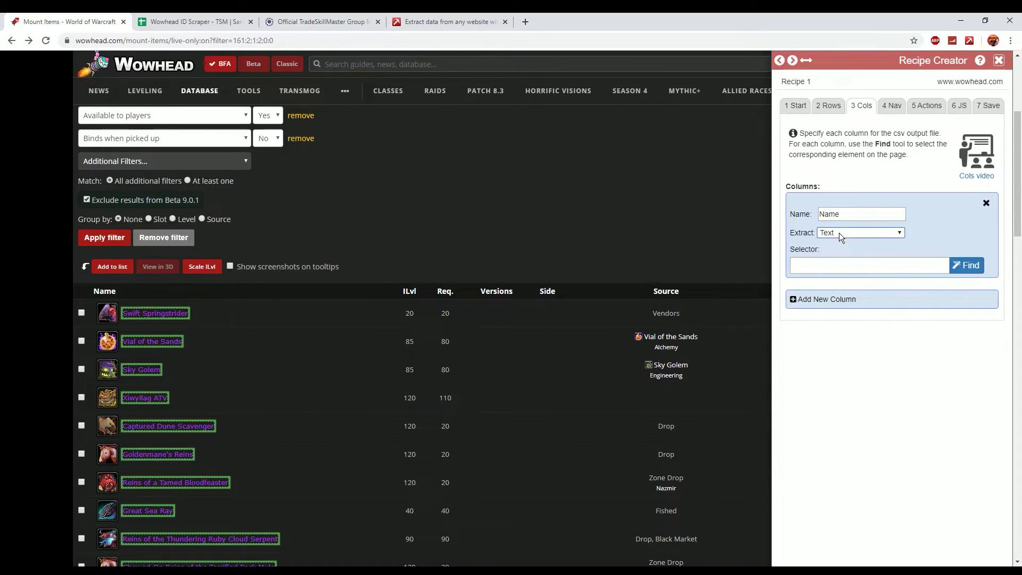
Add a second column named URL that extracts the link URL
{"action": "left_click", "coordinate": [819, 299]}
{"action": "left_click", "coordinate": [866, 242]}
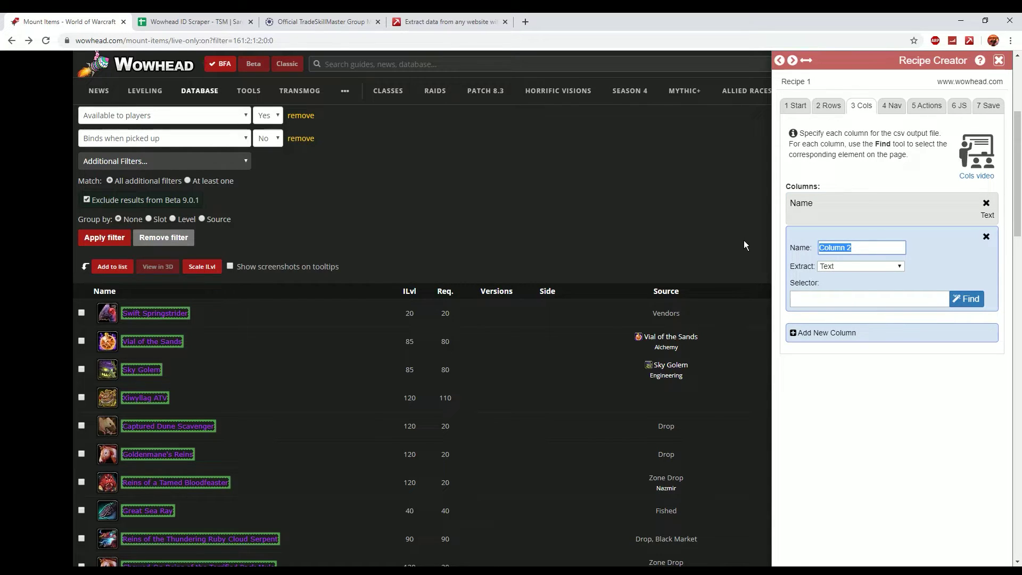
{"action": "type", "text": "IRL"}
{"action": "key", "text": "ctrl+a"}
{"action": "type", "text": "URL"}
{"action": "key", "text": "Tab"}
{"action": "key", "text": "Down"}
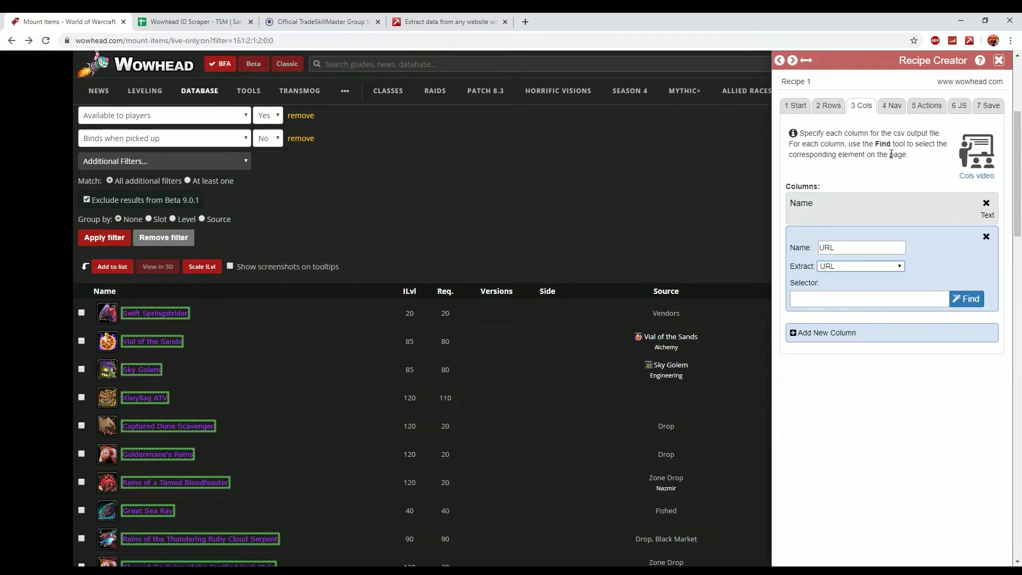
{"action": "left_click", "coordinate": [889, 106]}
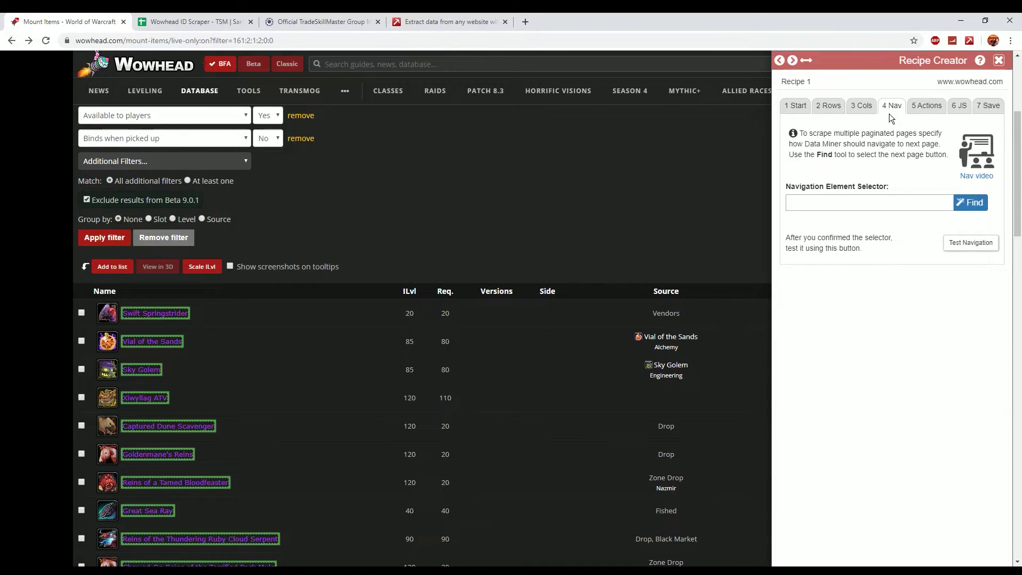
Step through Nav, Actions and JS unchanged, keeping JavaScript Disabled, to reach Save
{"action": "left_click", "coordinate": [927, 104]}
{"action": "scroll", "coordinate": [869, 366], "scroll_direction": "down", "scroll_amount": 3}
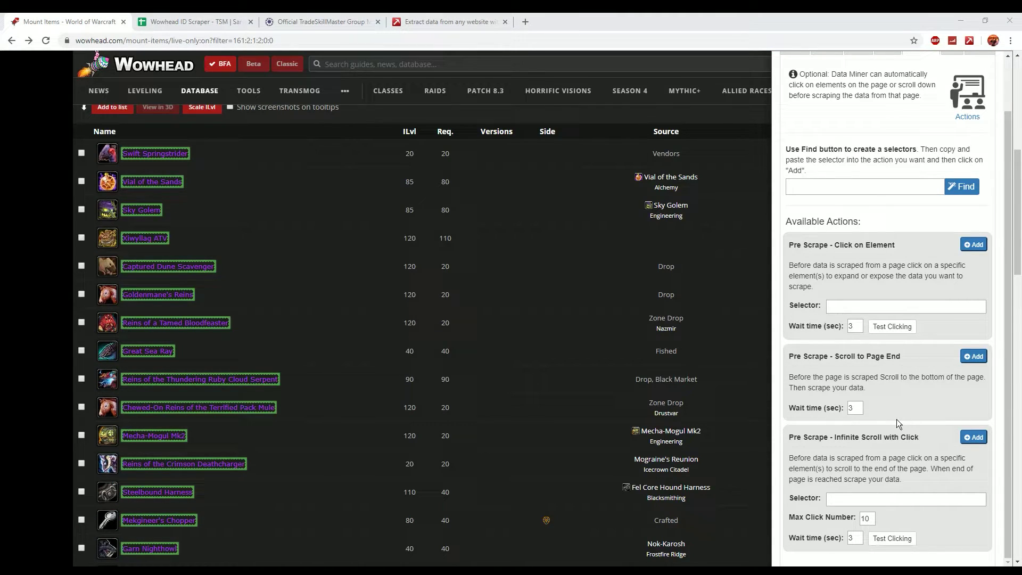
{"action": "scroll", "coordinate": [898, 419], "scroll_direction": "up", "scroll_amount": 1}
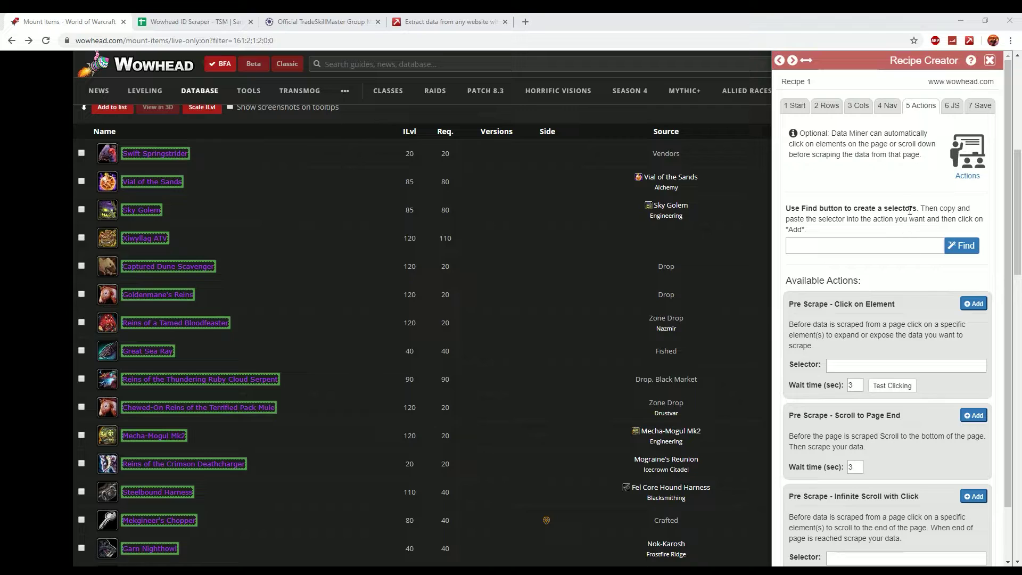
{"action": "left_click", "coordinate": [953, 105]}
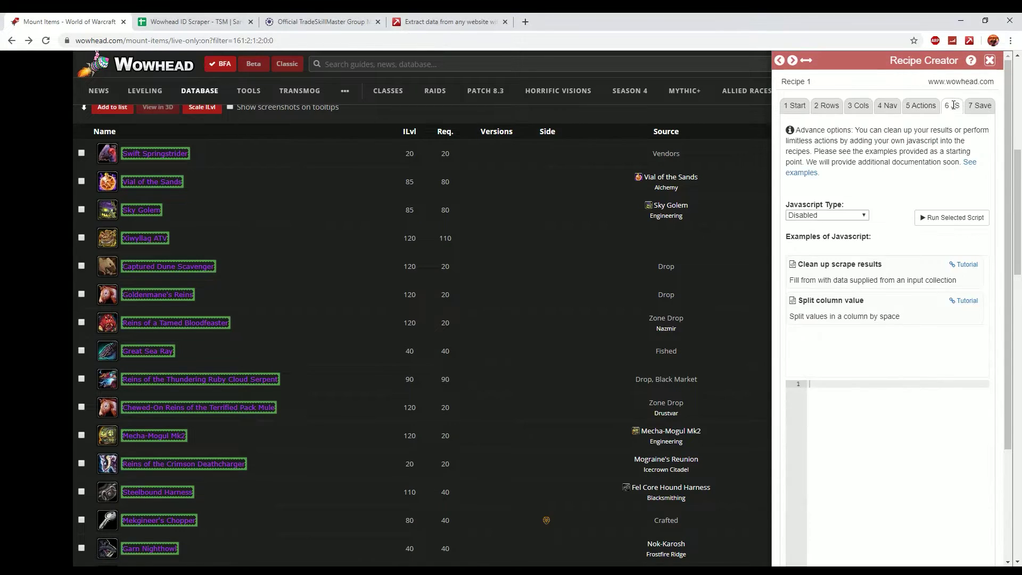
{"action": "left_click", "coordinate": [861, 218]}
{"action": "left_click", "coordinate": [847, 161]}
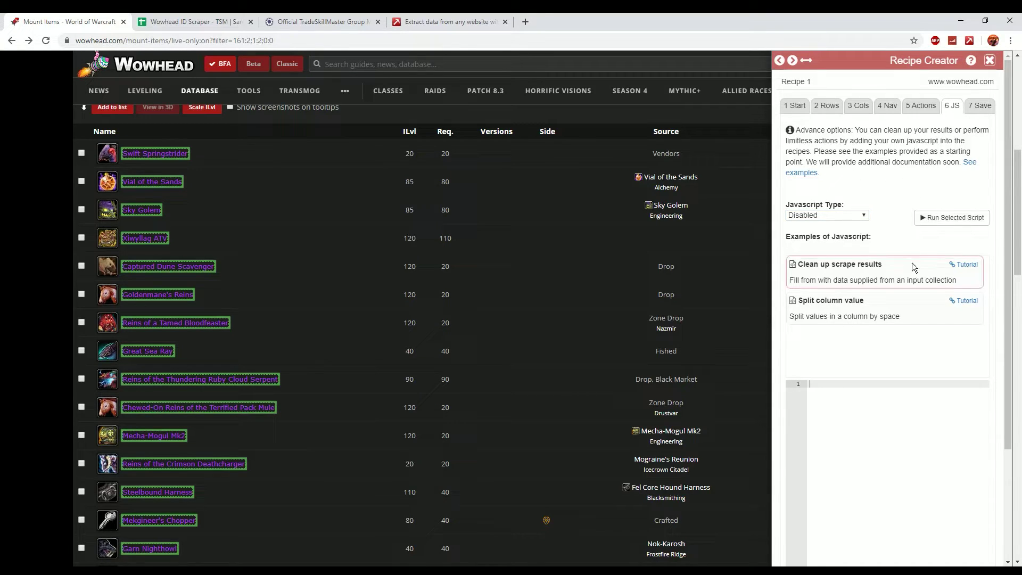
{"action": "left_click", "coordinate": [981, 105]}
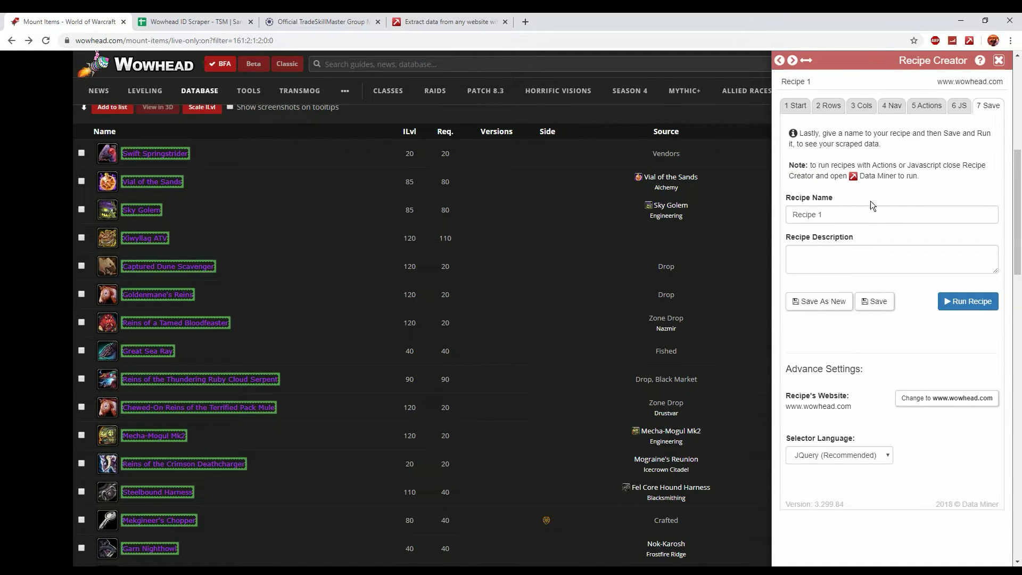
Rename the recipe from Recipe 1 to 'Wowhead ID Scraper'
{"action": "left_click", "coordinate": [841, 215]}
{"action": "key", "text": "ctrl+a"}
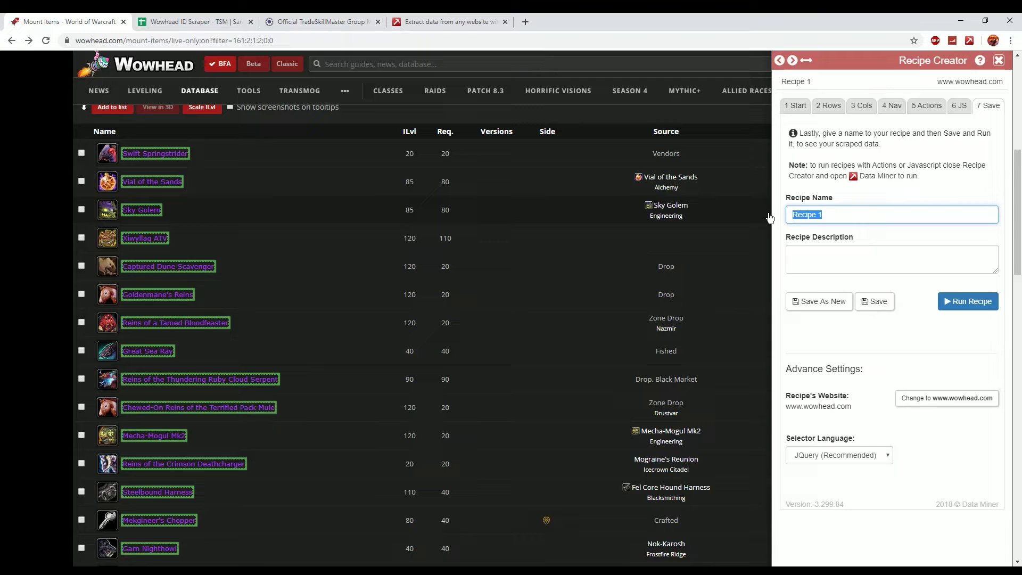
{"action": "type", "text": "Wowhead ID Scraper"}
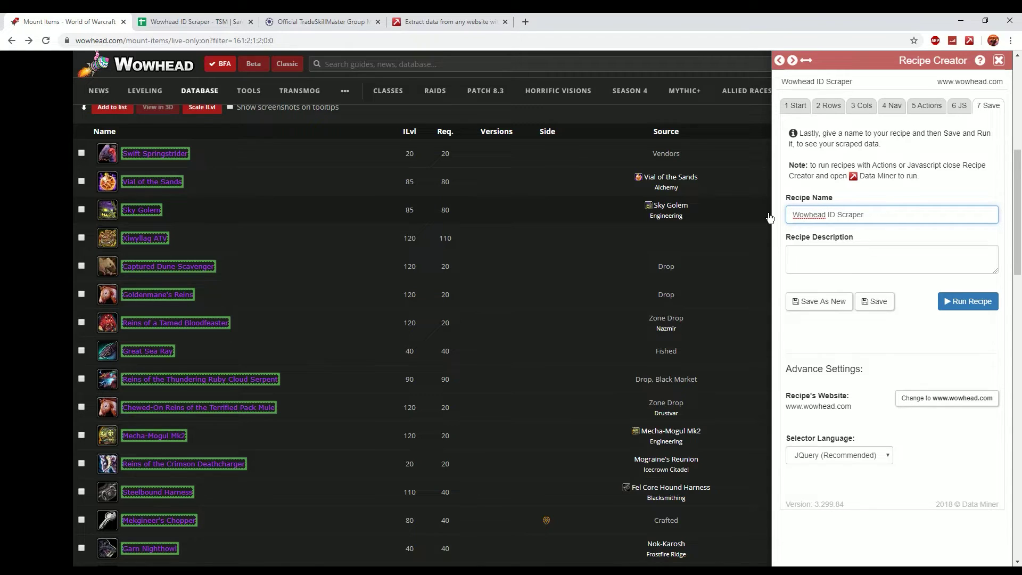
Give the recipe the description 'Ways to scrape IDs from Wowhead'
{"action": "left_click", "coordinate": [838, 261]}
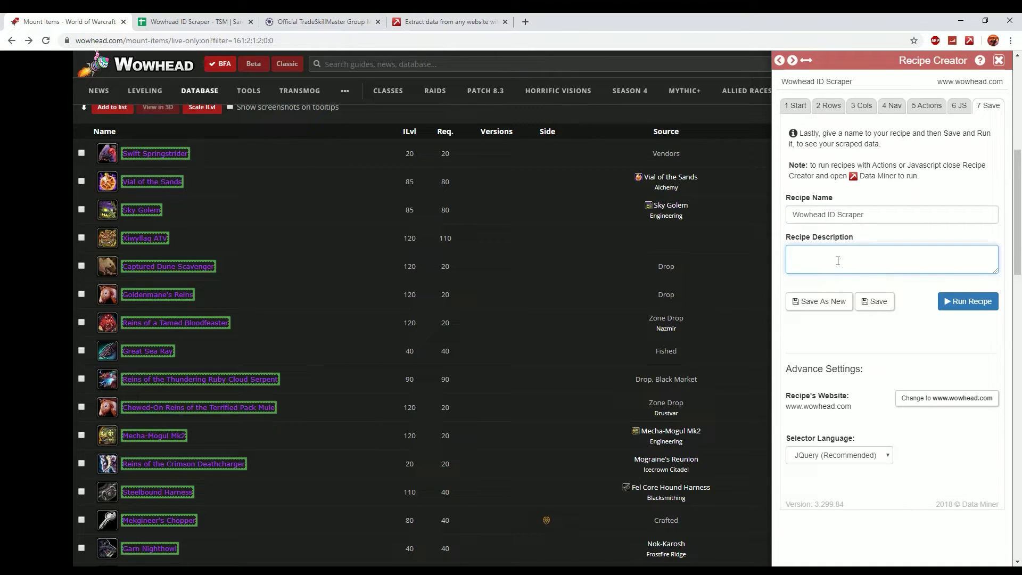
{"action": "type", "text": "Wow ID"}
{"action": "key", "text": "ctrl+a"}
{"action": "type", "text": "Ways to scrape  IDs from Wowhead"}
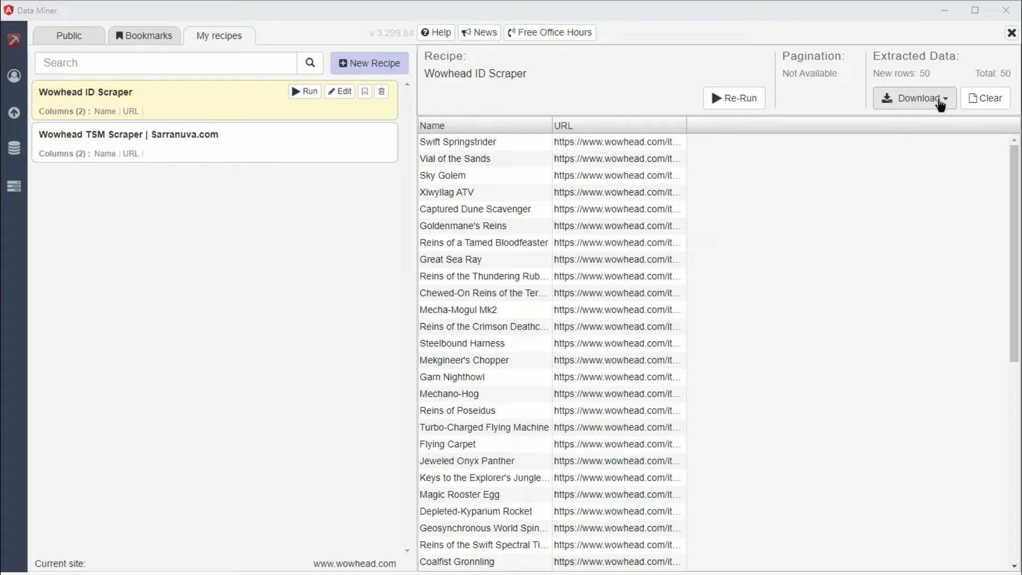
Copy the 50 scraped mount rows to the clipboard with Download > to Clipboard
{"action": "left_click", "coordinate": [940, 103]}
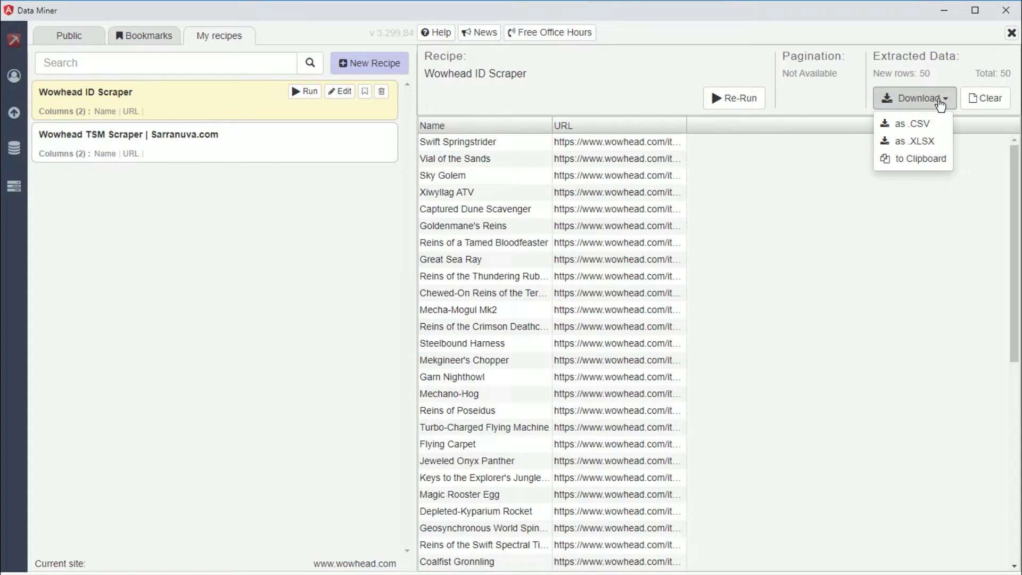
{"action": "left_click", "coordinate": [905, 159]}
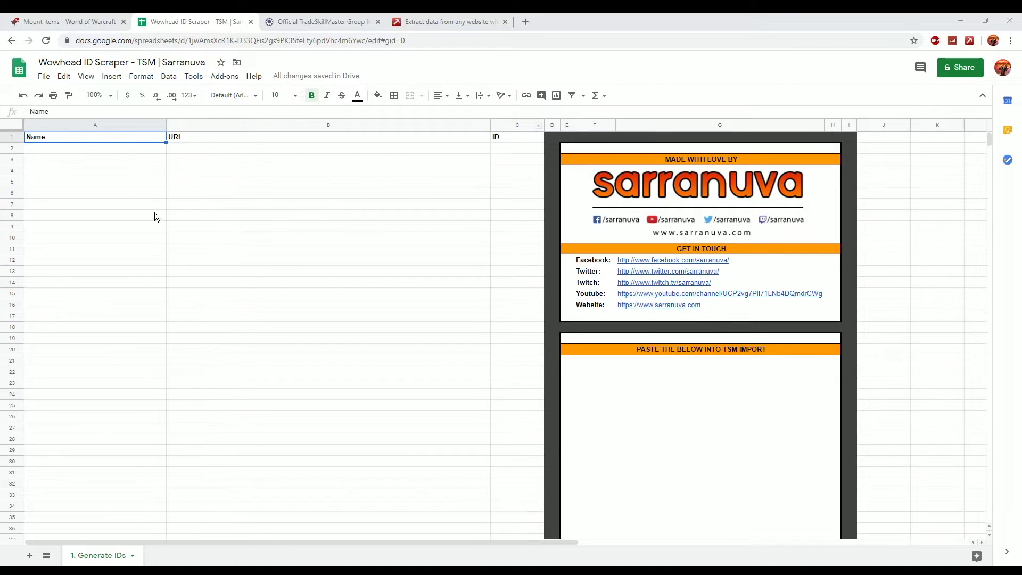
Copy the template with File > Make a copy, keeping the suggested name and My Drive
{"action": "left_click", "coordinate": [44, 77]}
{"action": "left_click", "coordinate": [71, 174]}
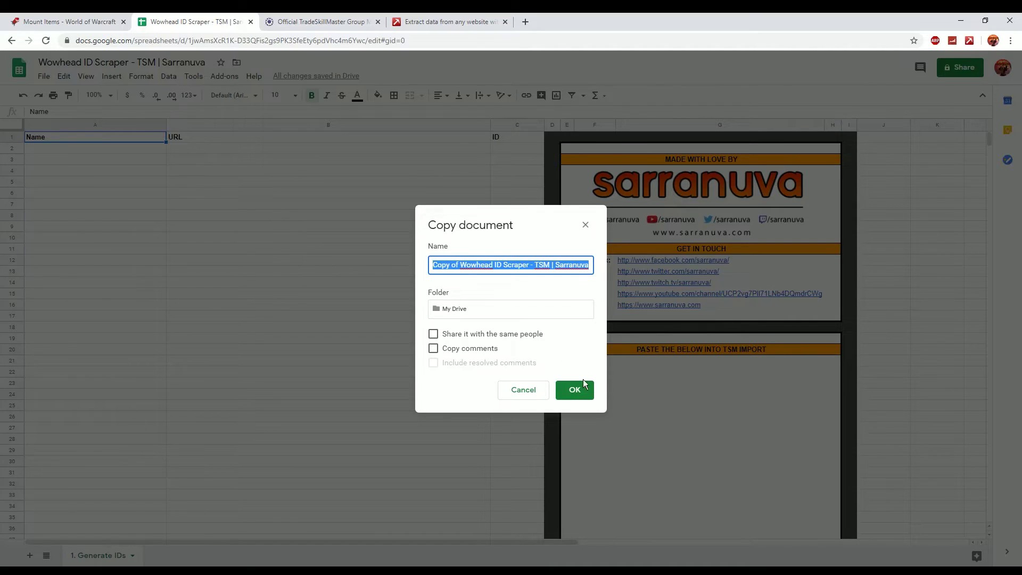
{"action": "left_click", "coordinate": [579, 392]}
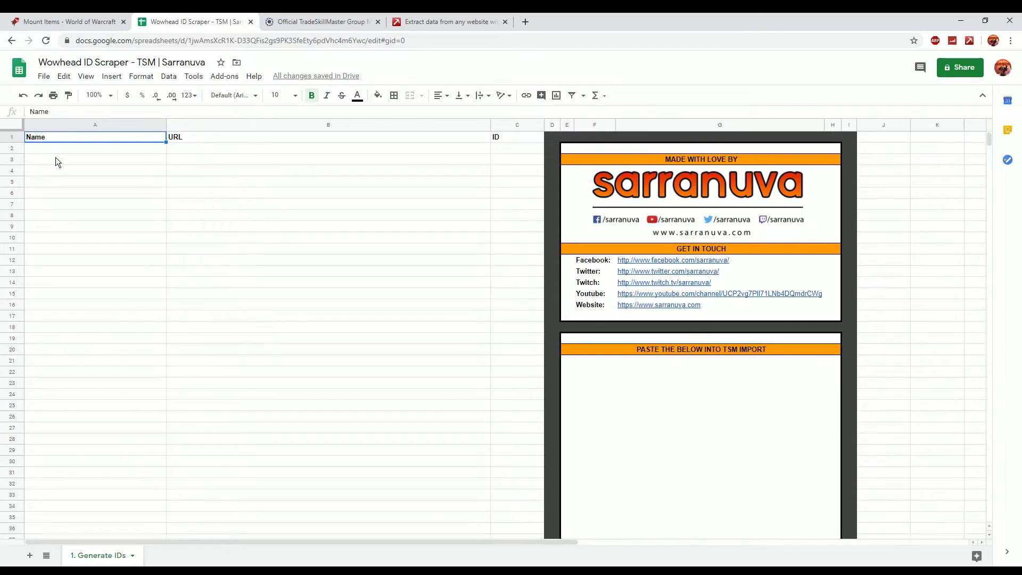
Paste values only into A1, then check A2, B2 and C2 for name, URL and ID
{"action": "right_click", "coordinate": [58, 138]}
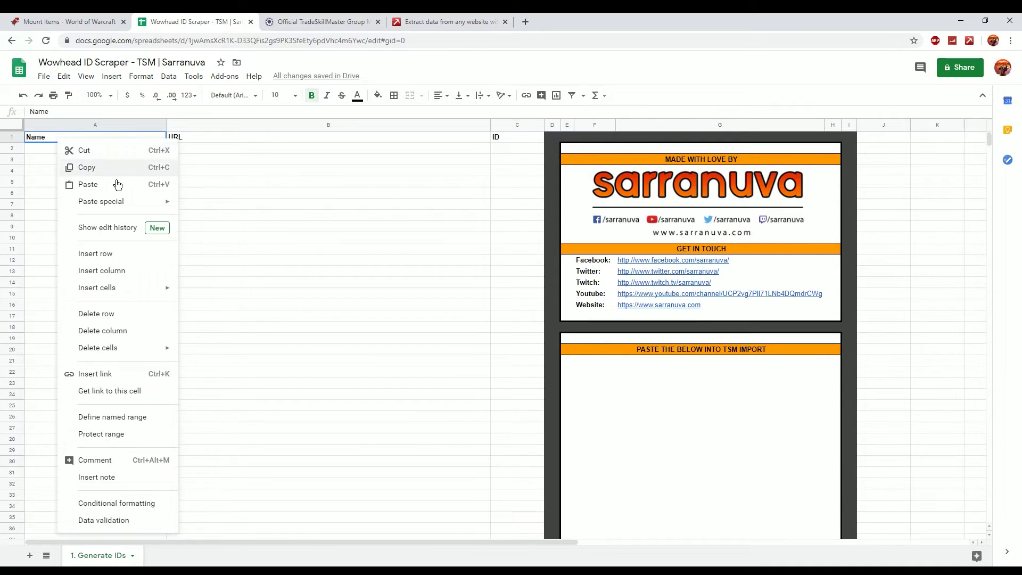
{"action": "mouse_move", "coordinate": [109, 207]}
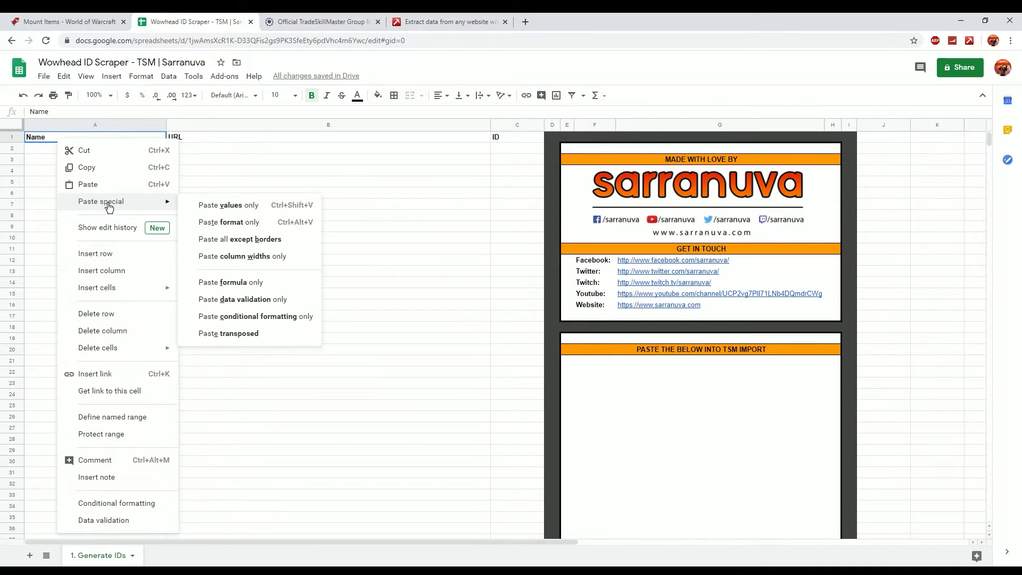
{"action": "left_click", "coordinate": [229, 205]}
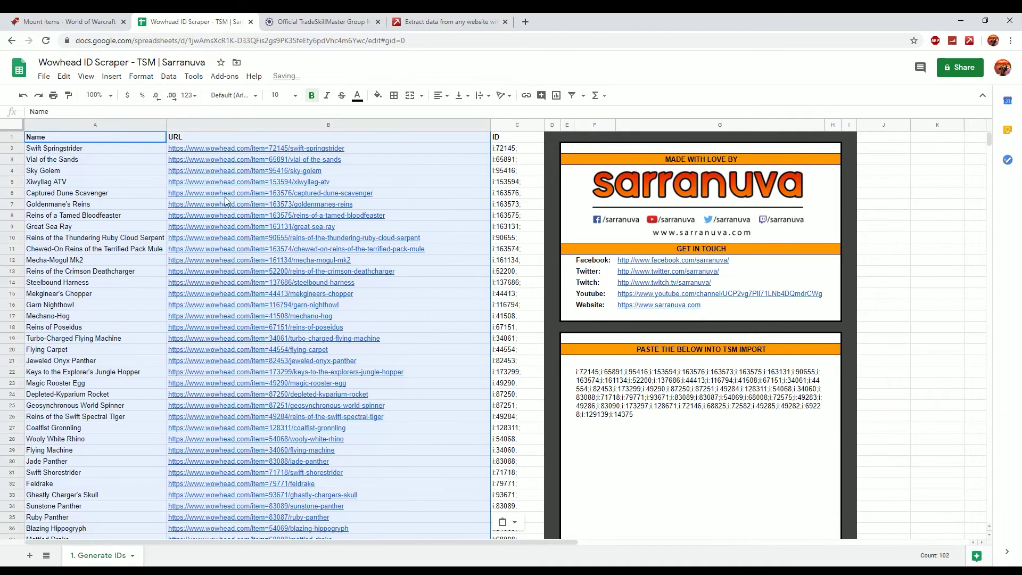
{"action": "left_click", "coordinate": [91, 149]}
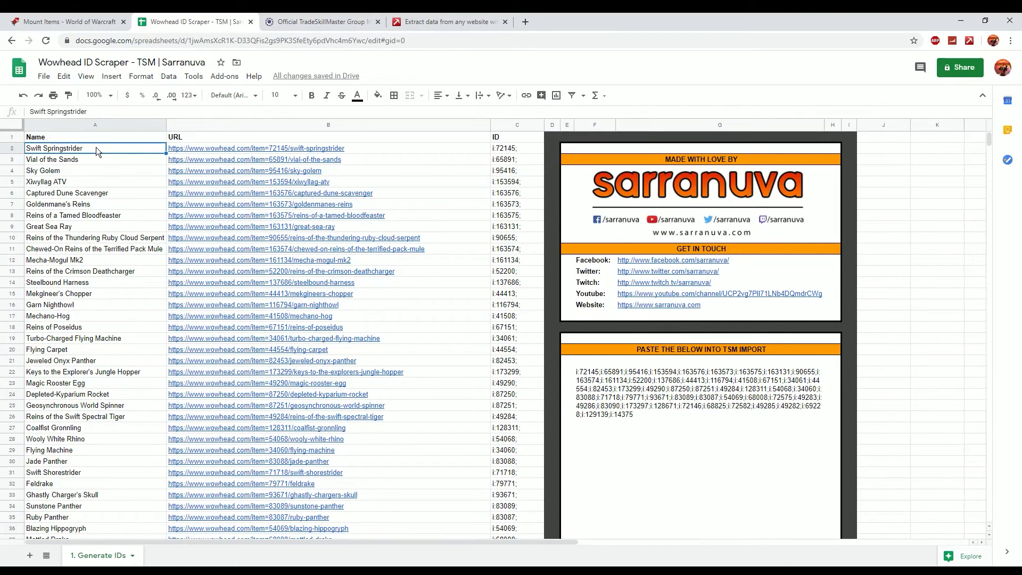
{"action": "left_click", "coordinate": [356, 151]}
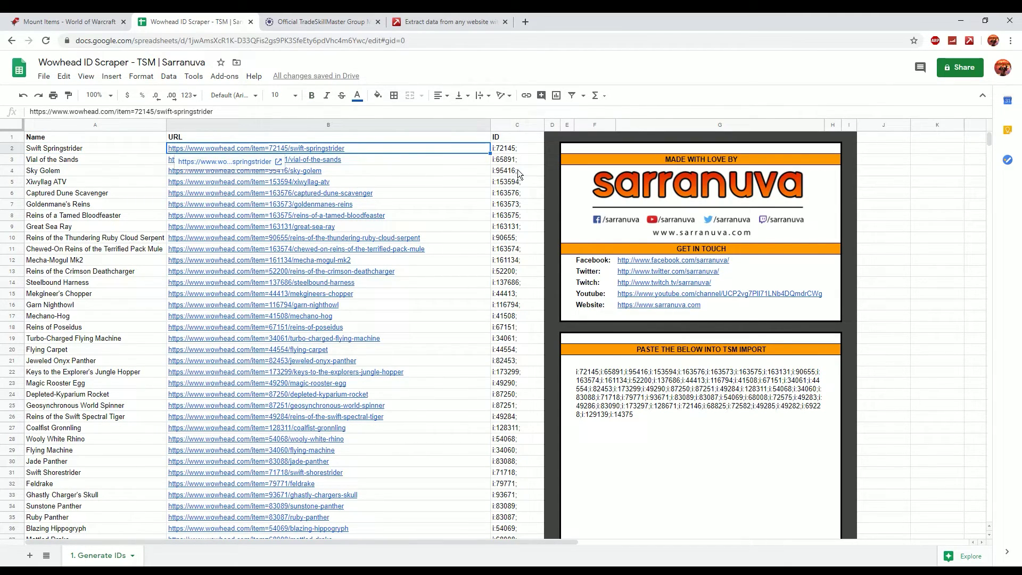
{"action": "left_click", "coordinate": [525, 147]}
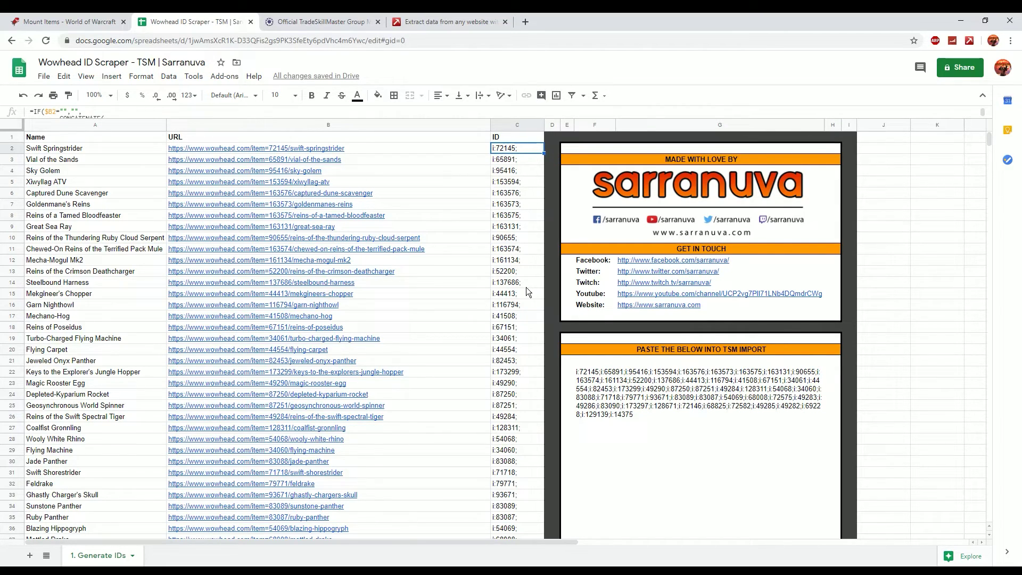
{"action": "scroll", "coordinate": [475, 241], "scroll_direction": "down", "scroll_amount": 8}
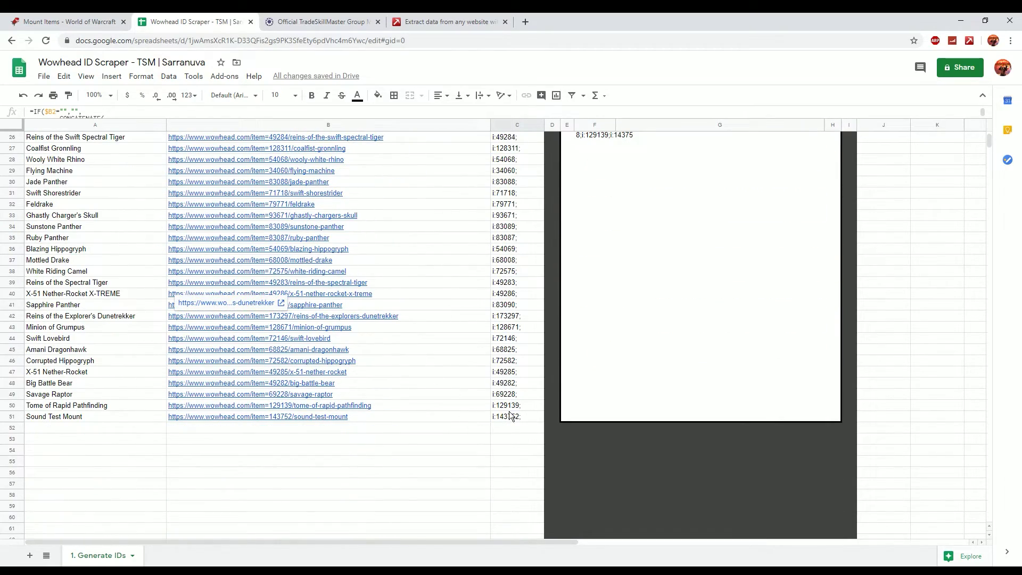
{"action": "scroll", "coordinate": [503, 415], "scroll_direction": "up", "scroll_amount": 8}
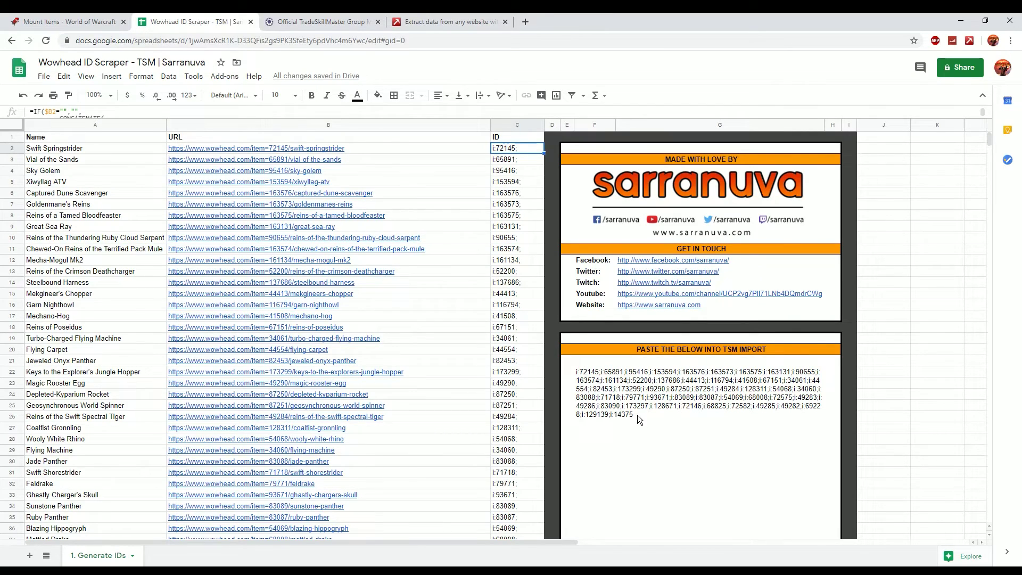
{"action": "left_click", "coordinate": [620, 405]}
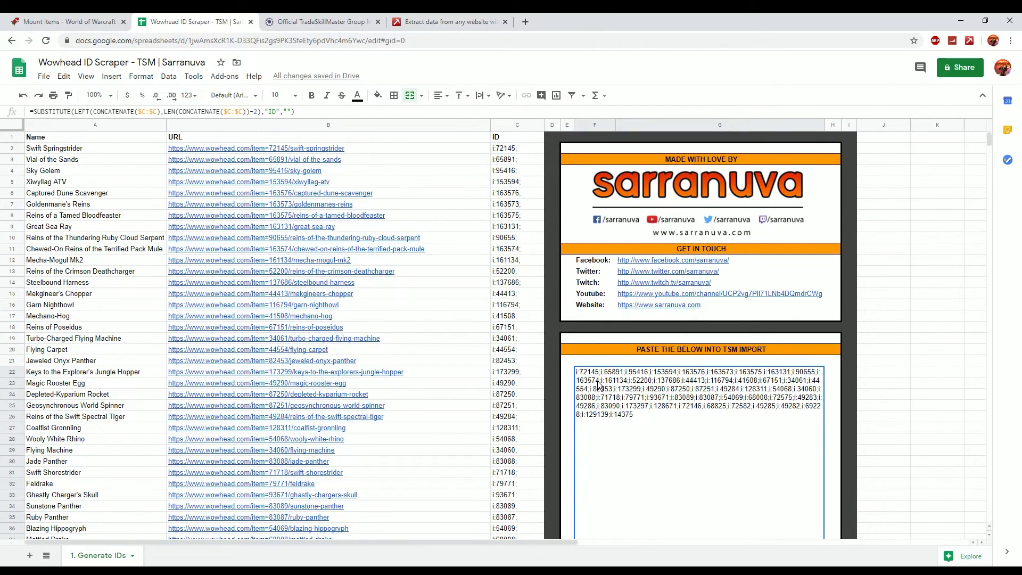